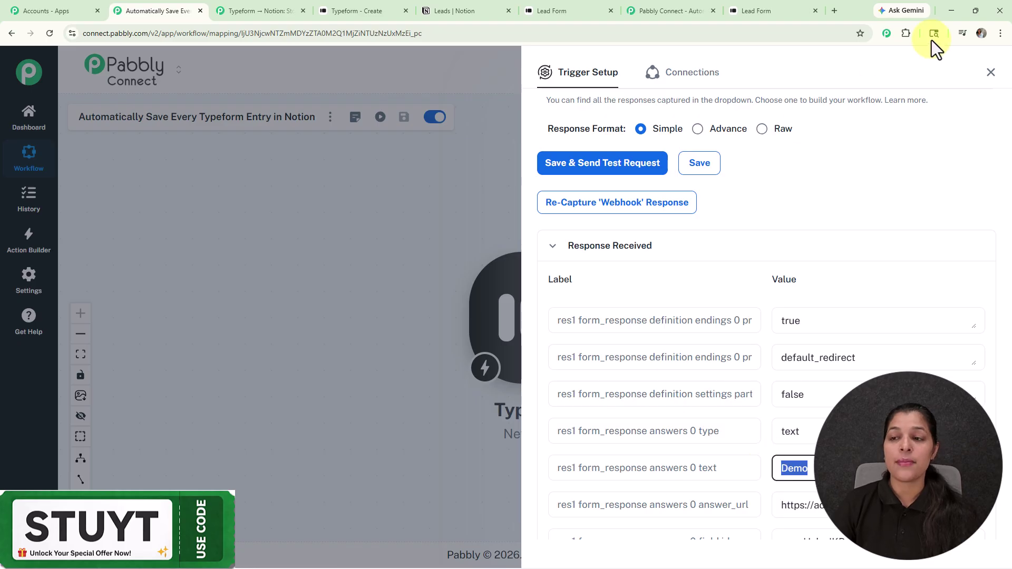
# Add a Notion action after the Typeform trigger and set its event to Create Database Item
pyautogui.click(991, 72)
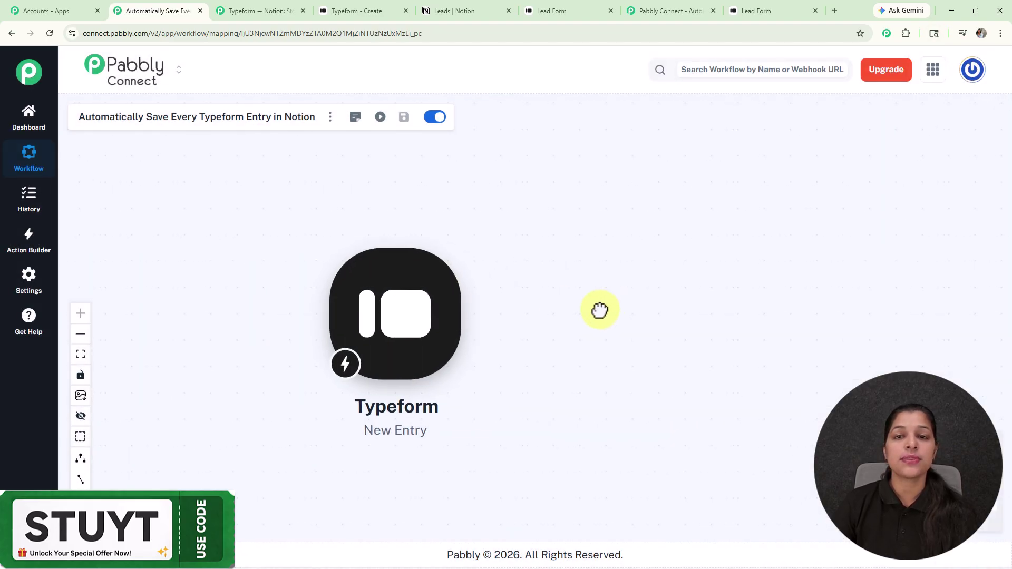
pyautogui.click(462, 315)
pyautogui.click(616, 136)
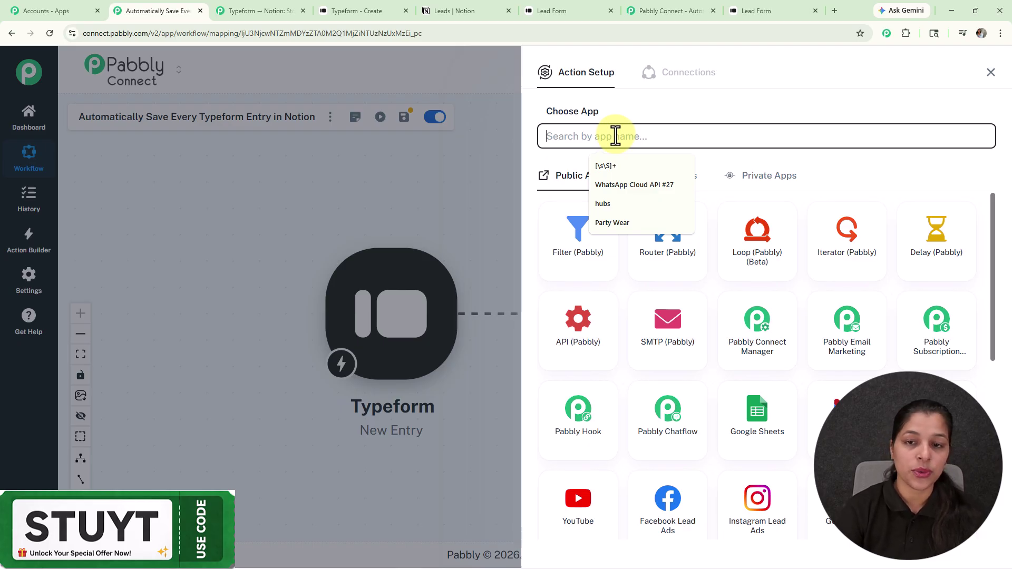
pyautogui.write('notio')
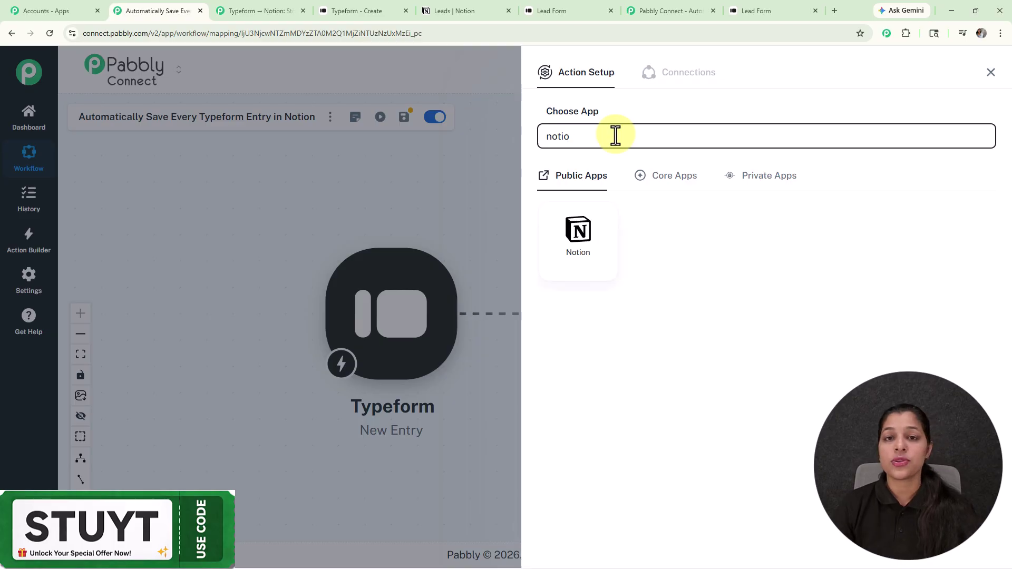
pyautogui.click(553, 253)
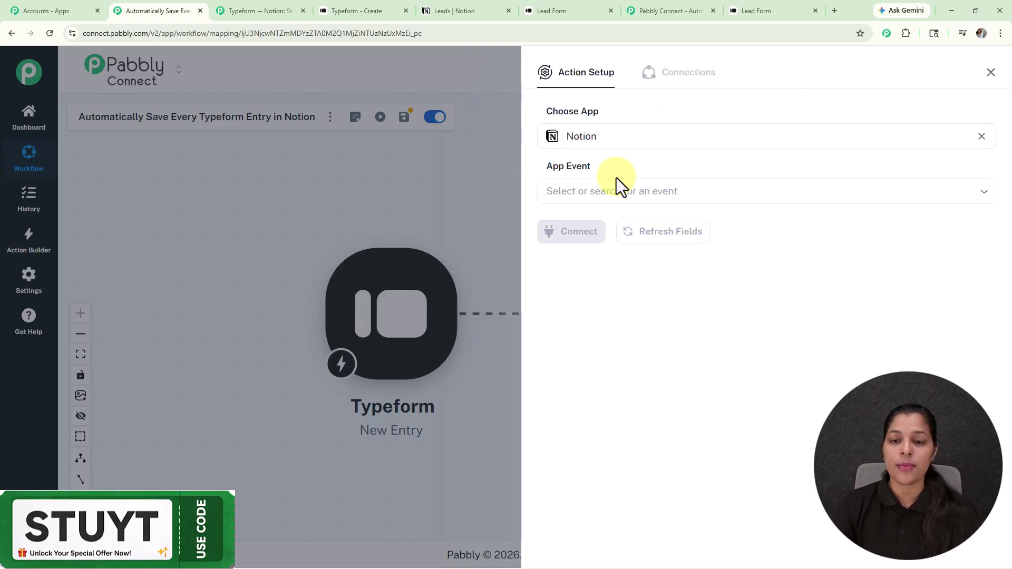
pyautogui.click(615, 184)
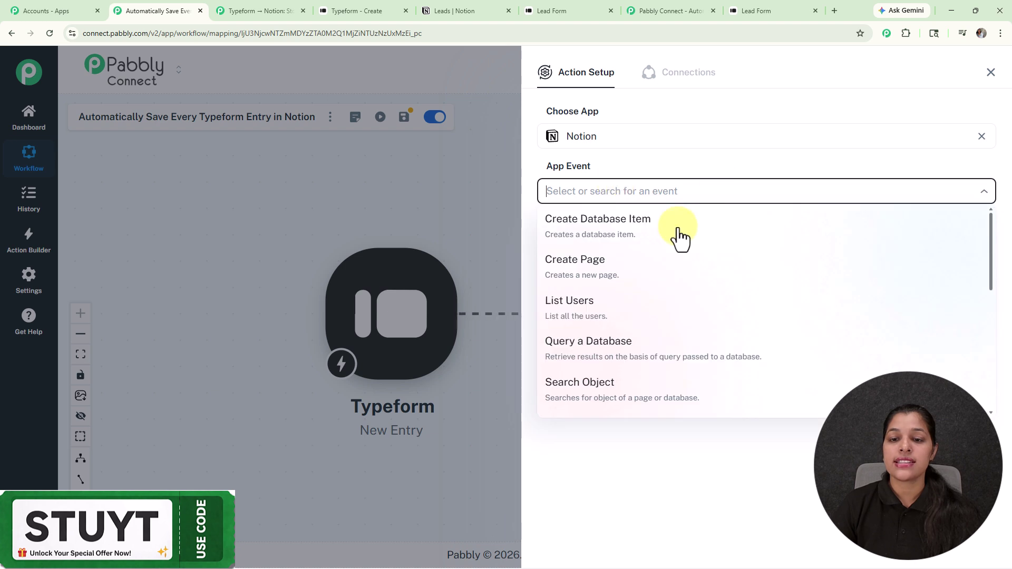
pyautogui.click(594, 230)
# Connect the action through a new Notion connection, granting Pabbly Connect access to the workspace pages
pyautogui.click(590, 236)
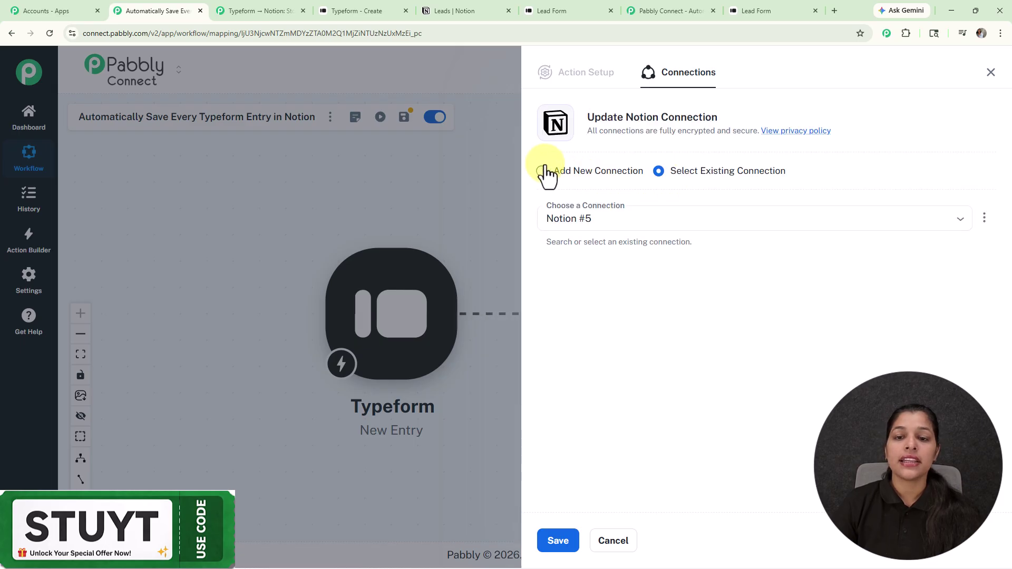
pyautogui.click(541, 172)
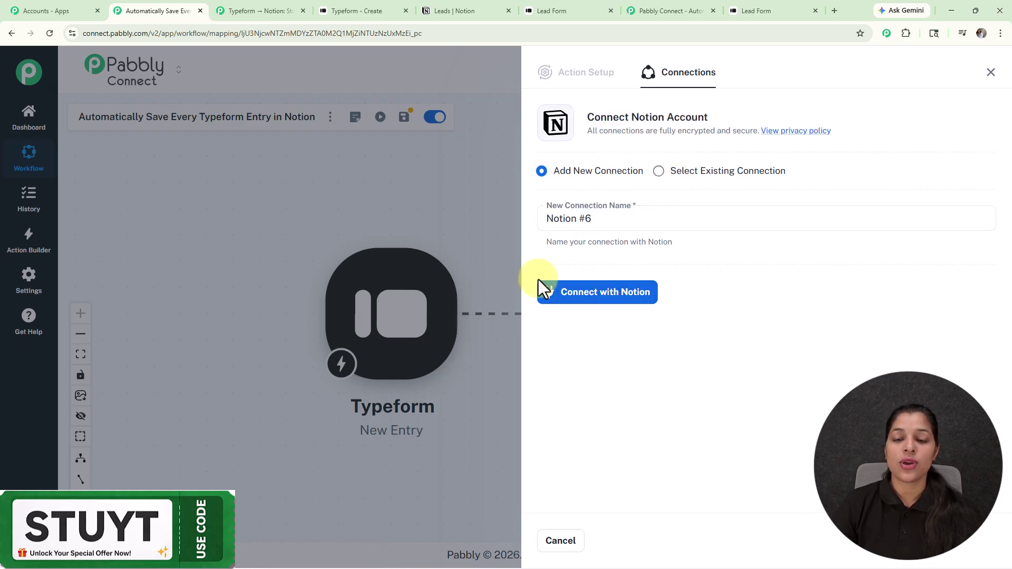
pyautogui.click(589, 295)
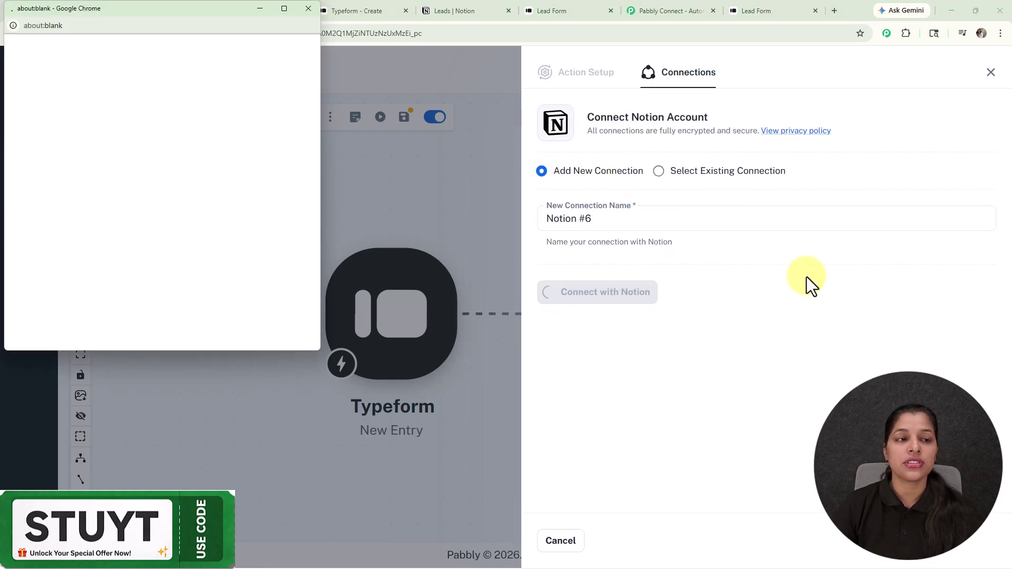
pyautogui.scroll(-3, 149, 194)
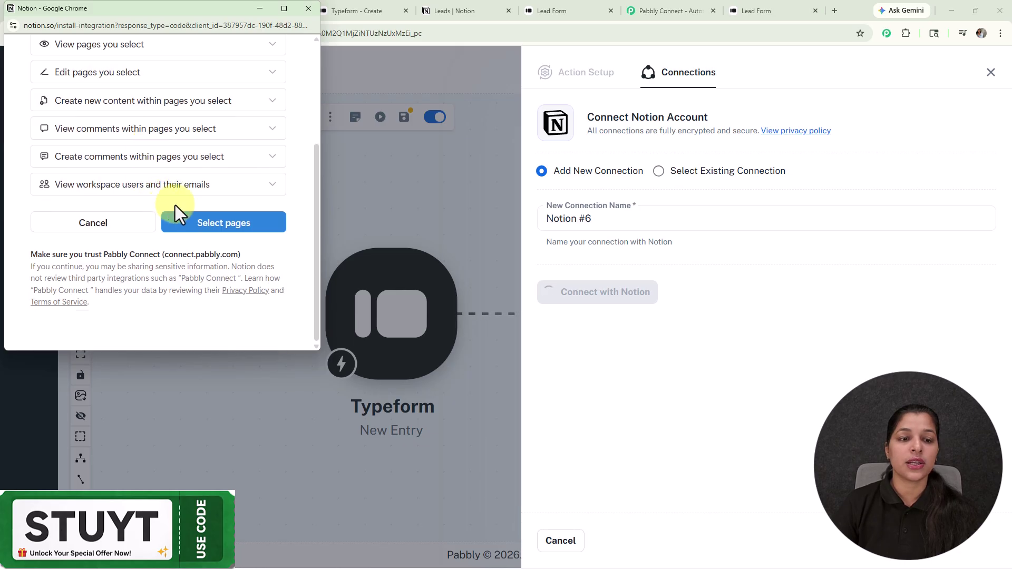
pyautogui.click(234, 228)
pyautogui.scroll(-2, 109, 224)
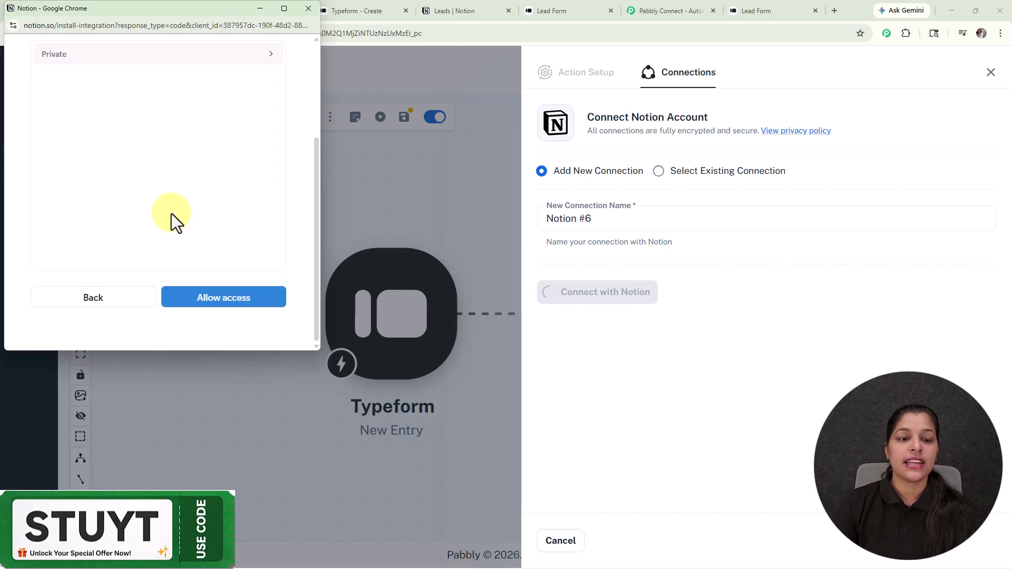
pyautogui.click(222, 303)
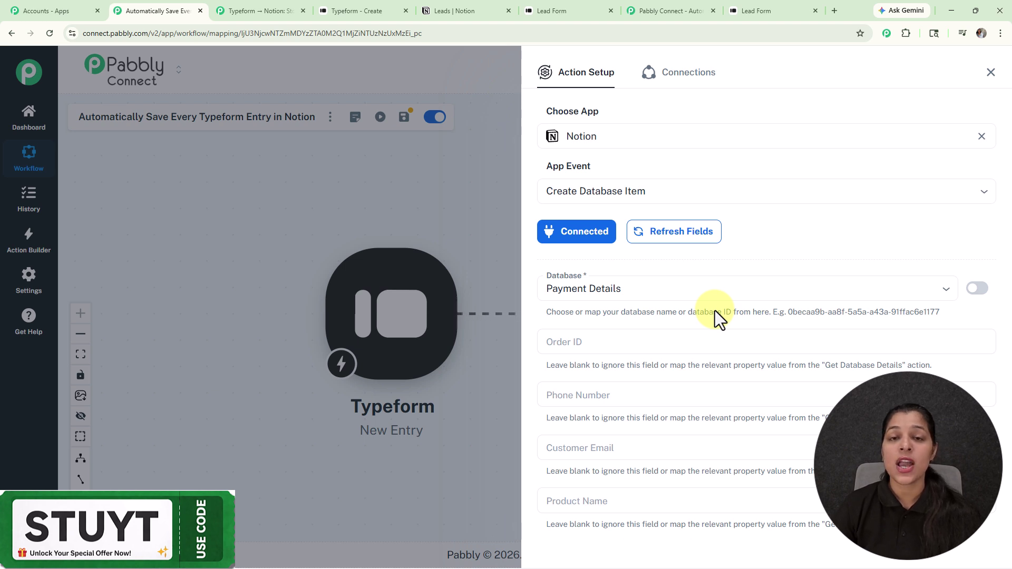
# Check the target database's name in Notion and select Leads as the action's database in Pabbly Connect
pyautogui.click(463, 11)
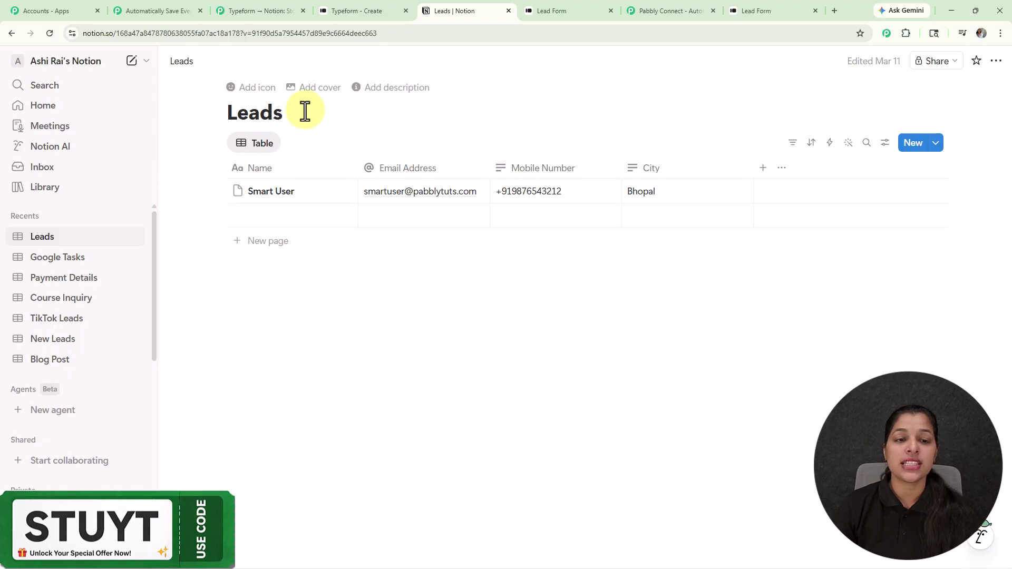
pyautogui.click(155, 12)
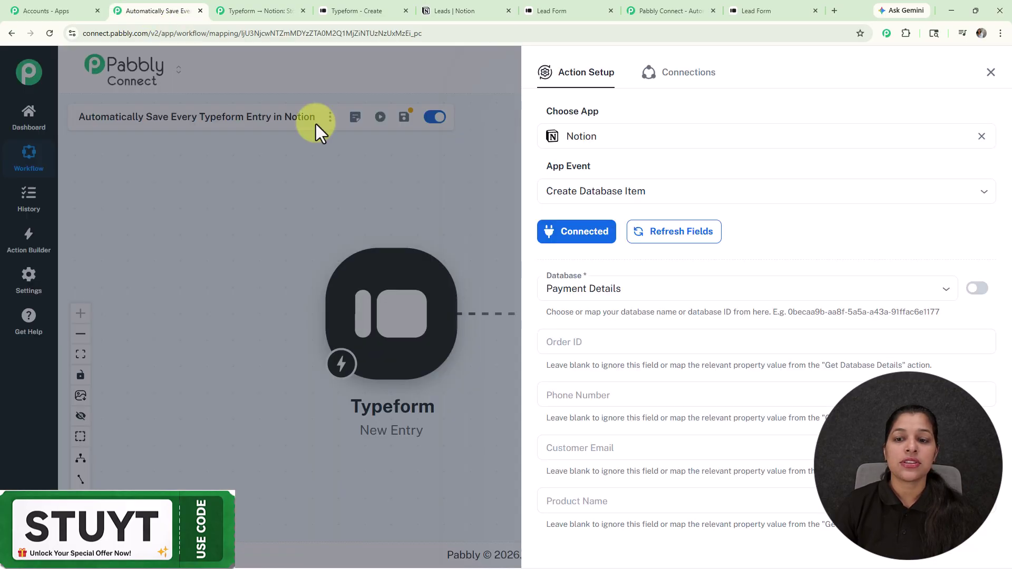
pyautogui.click(945, 288)
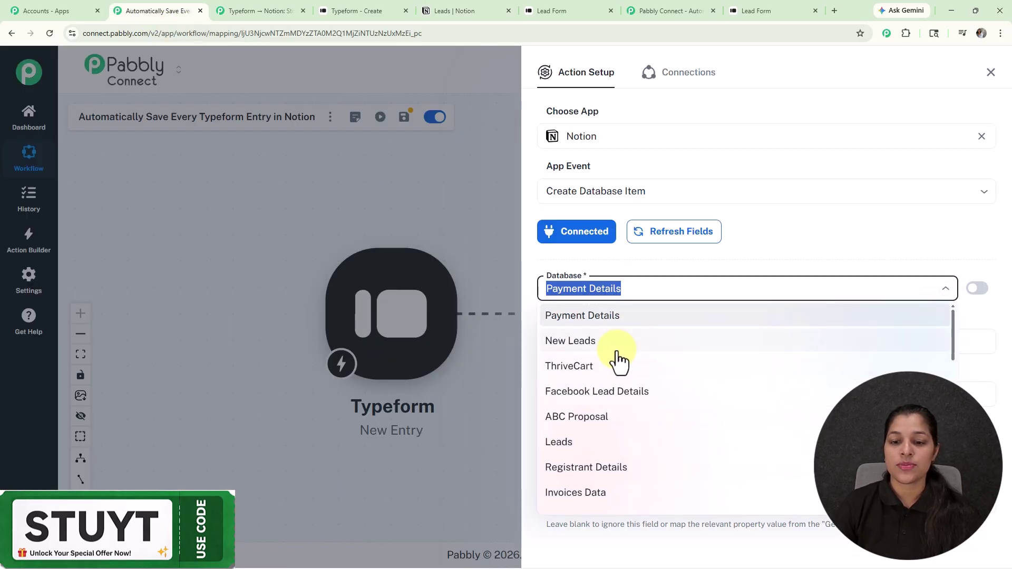
pyautogui.scroll(-4, 607, 369)
pyautogui.scroll(3, 590, 388)
pyautogui.click(586, 392)
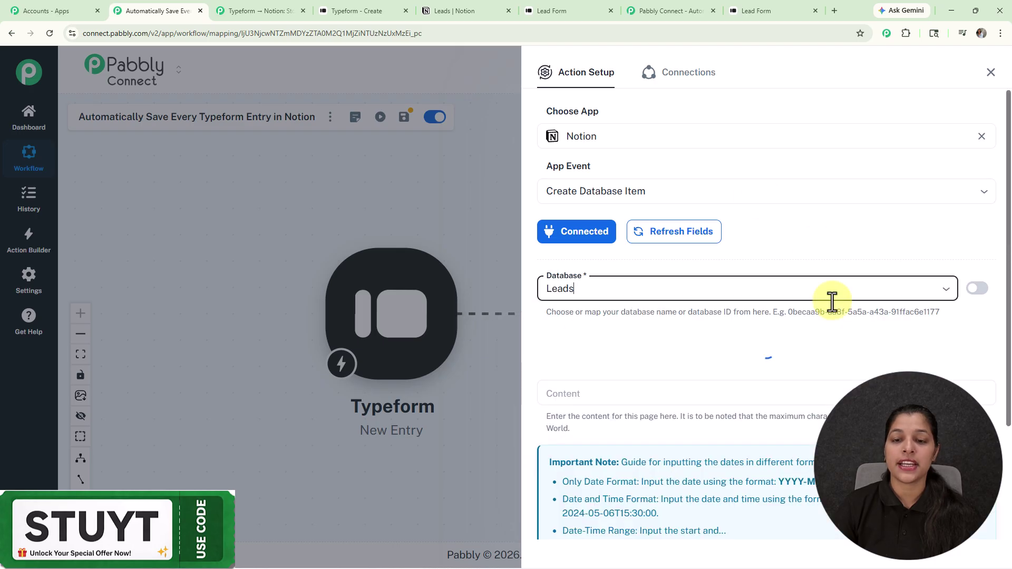
pyautogui.scroll(-2, 713, 214)
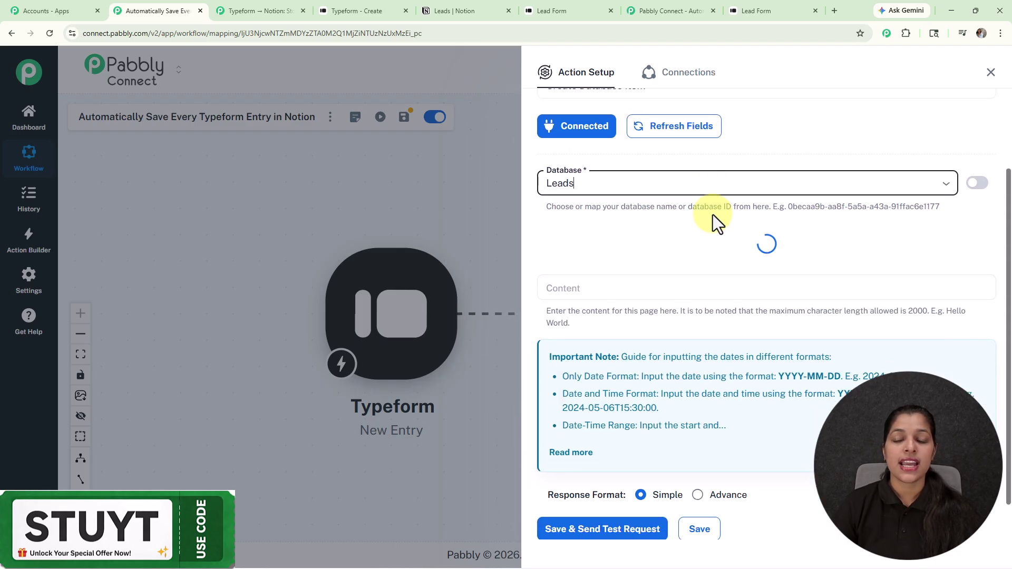
pyautogui.scroll(-2, 712, 214)
pyautogui.scroll(-2, 713, 214)
pyautogui.scroll(5, 712, 214)
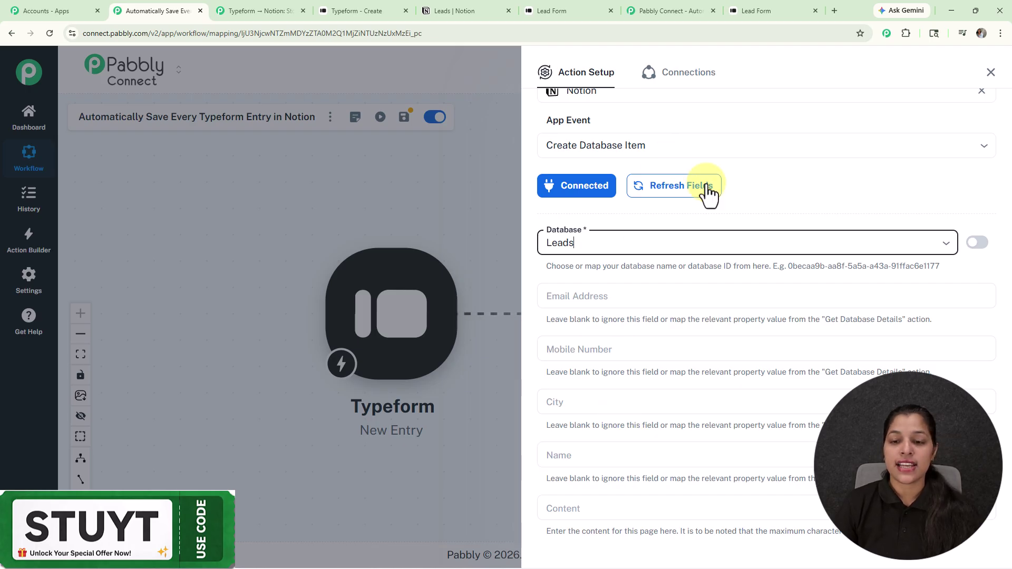
pyautogui.click(655, 299)
pyautogui.write('fgfdfg')
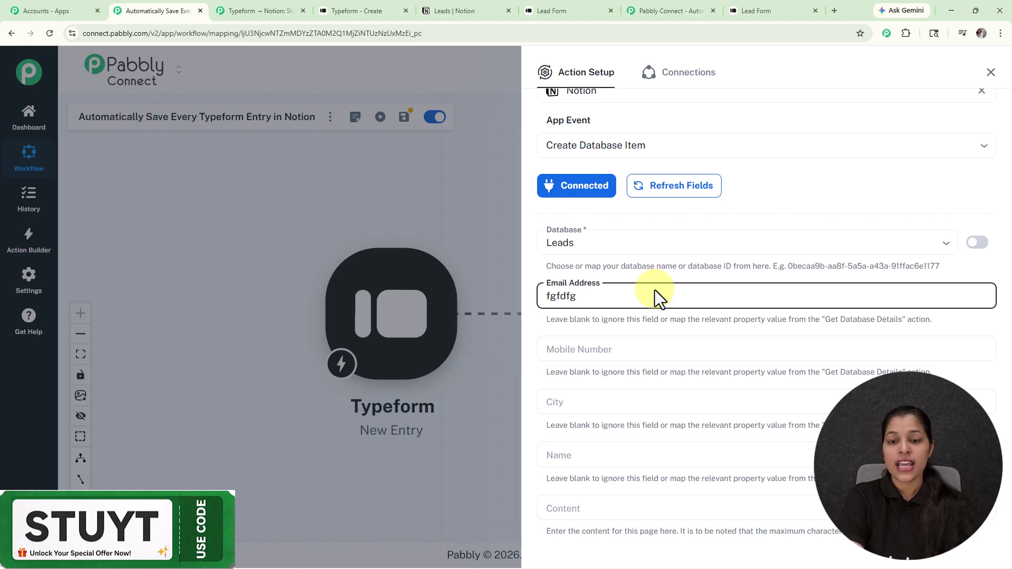
pyautogui.hotkey('ctrl', 'a')
pyautogui.press('BackSpace')
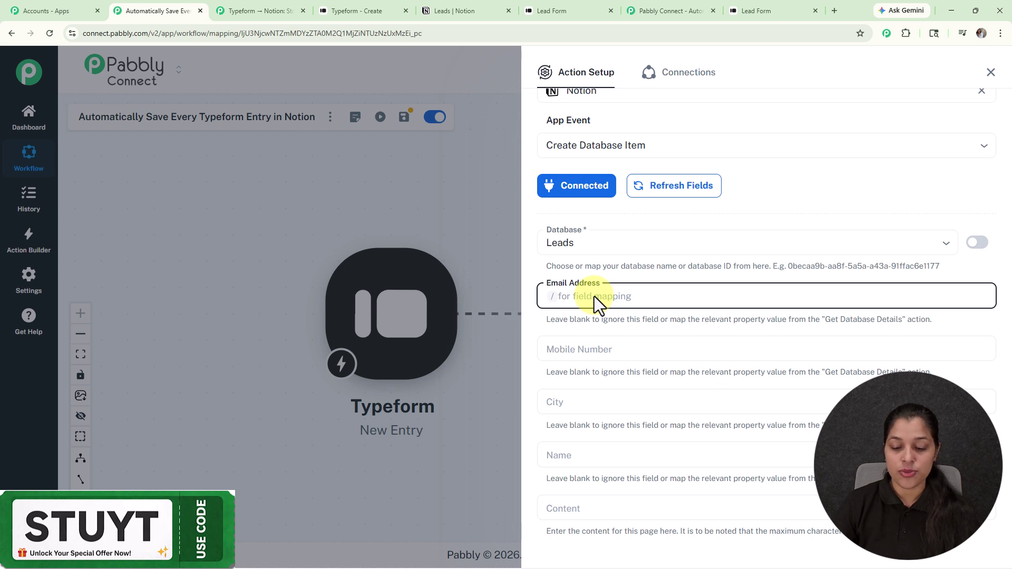
# Map the Email Address field to the Typeform response's "answers 2 email" value
pyautogui.write('/')
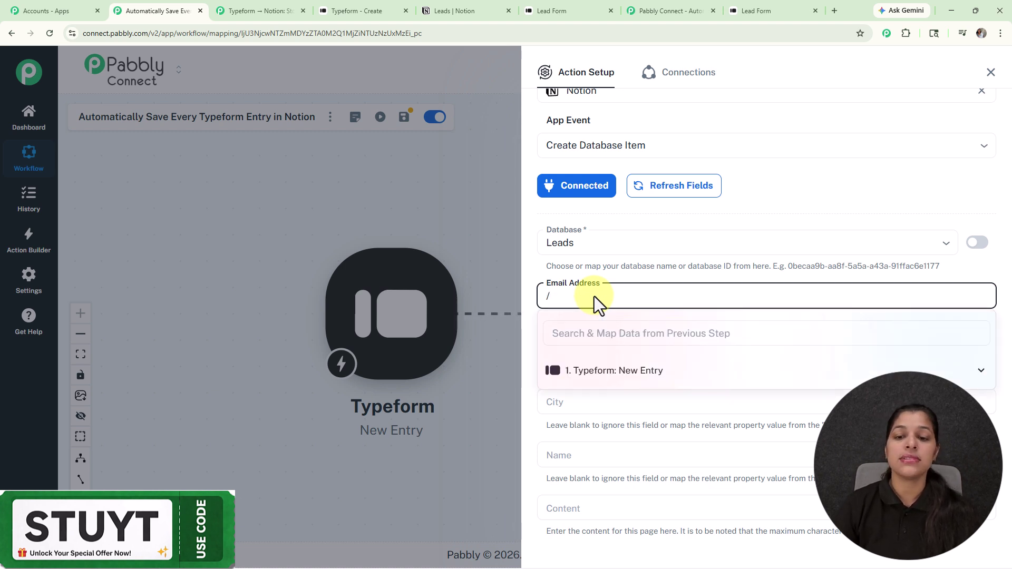
pyautogui.click(618, 375)
pyautogui.scroll(-5, 688, 440)
pyautogui.scroll(-6, 688, 441)
pyautogui.scroll(-6, 688, 440)
pyautogui.scroll(-6, 688, 440)
pyautogui.scroll(3, 688, 440)
pyautogui.click(715, 443)
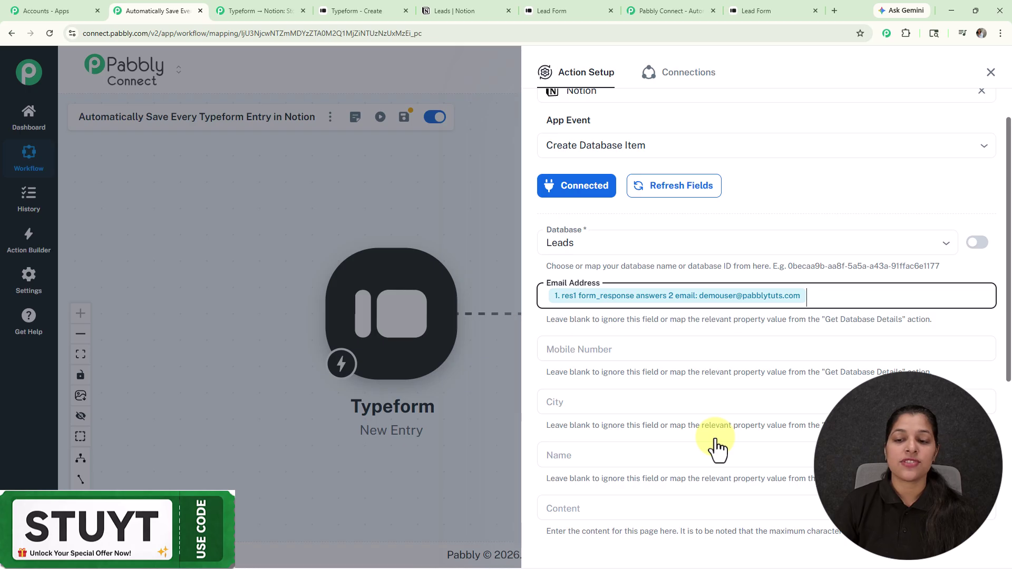
# Map the Mobile Number field to the Typeform response's "answers 3 phone_number" value
pyautogui.click(643, 353)
pyautogui.write('/')
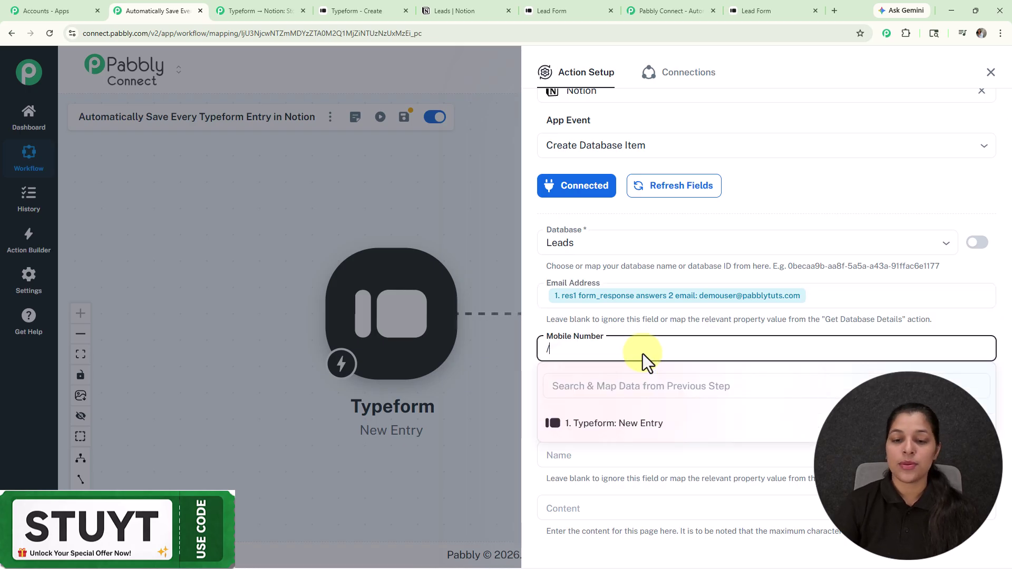
pyautogui.click(642, 424)
pyautogui.scroll(-5, 664, 474)
pyautogui.scroll(-5, 680, 459)
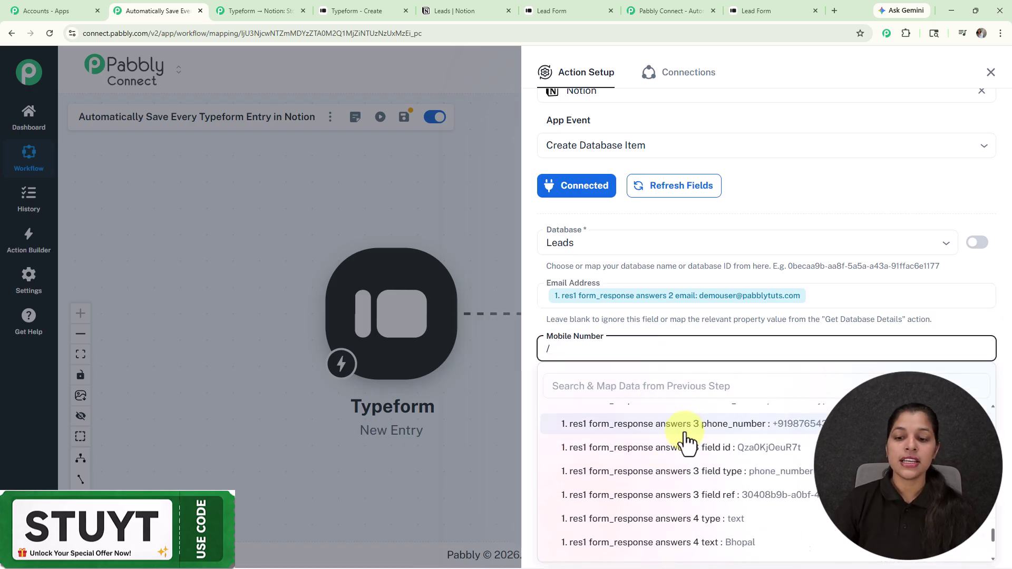
pyautogui.click(686, 426)
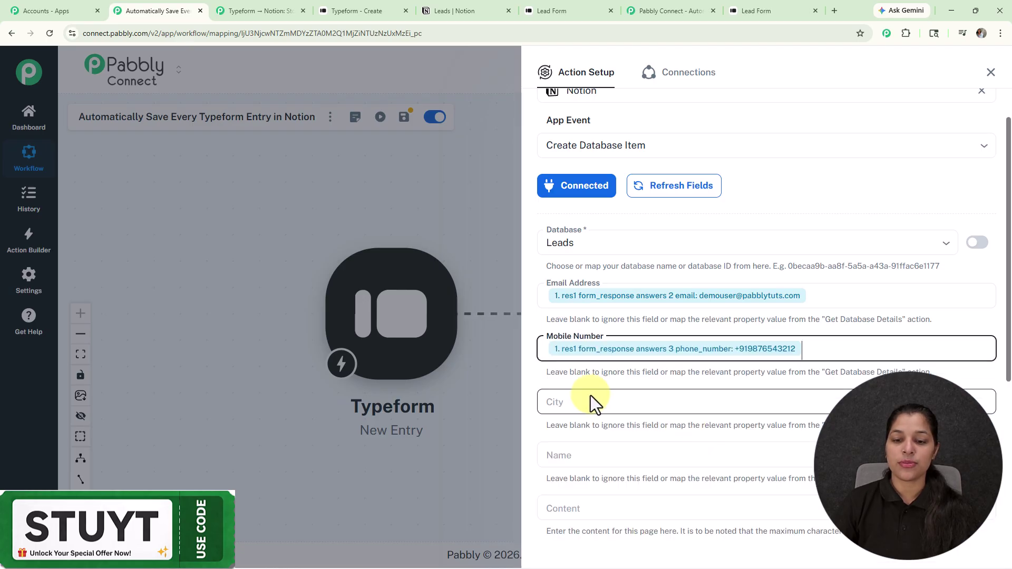
# Map the City field to the Typeform response's "answers 4 text" value
pyautogui.scroll(-4, 590, 395)
pyautogui.click(596, 191)
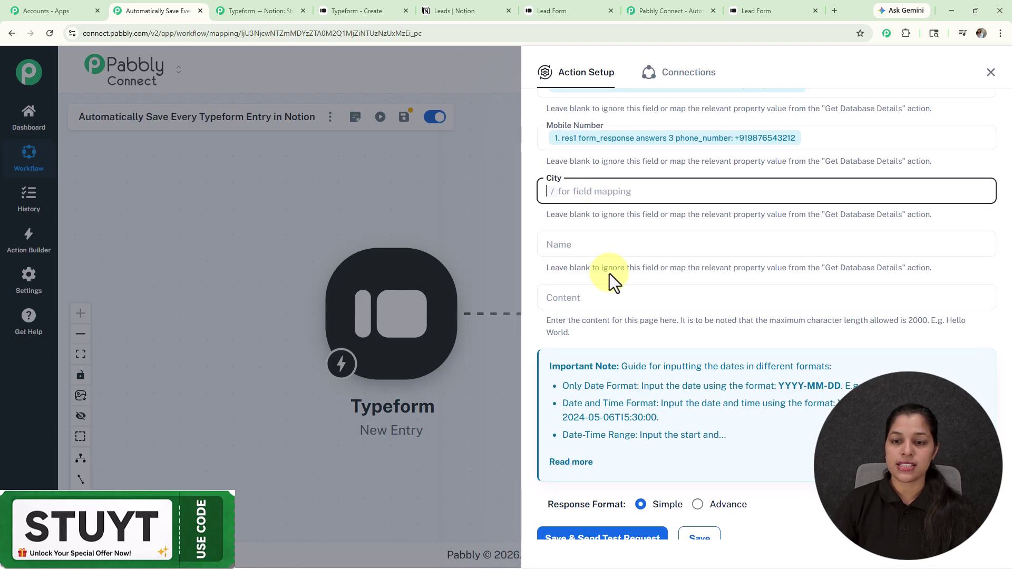
pyautogui.write('/')
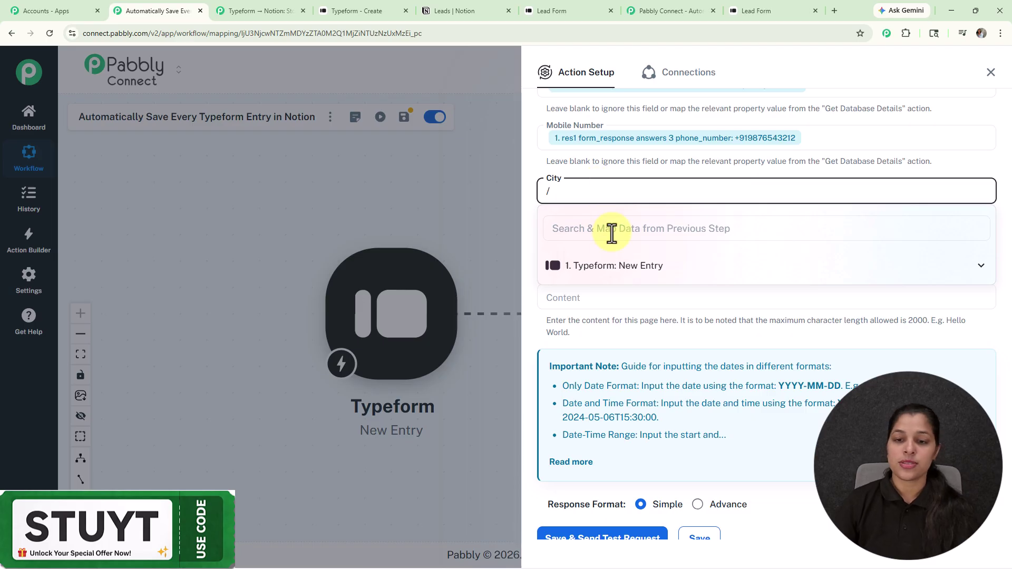
pyautogui.click(611, 266)
pyautogui.scroll(-10, 625, 345)
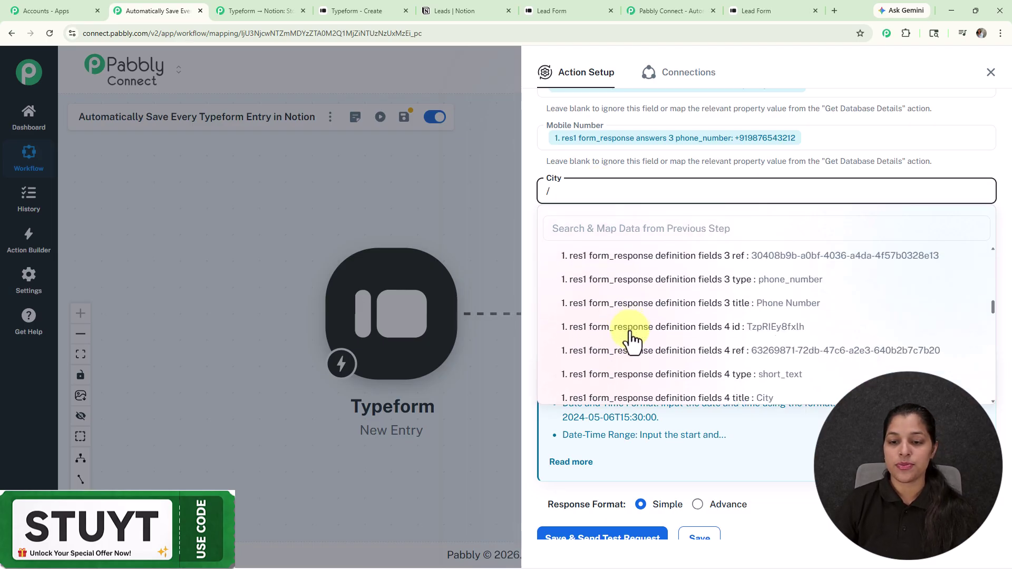
pyautogui.scroll(-5, 632, 342)
pyautogui.click(659, 295)
# Map the Name field to the Typeform first-name value, "answers 0 text"
pyautogui.click(639, 245)
pyautogui.write('/')
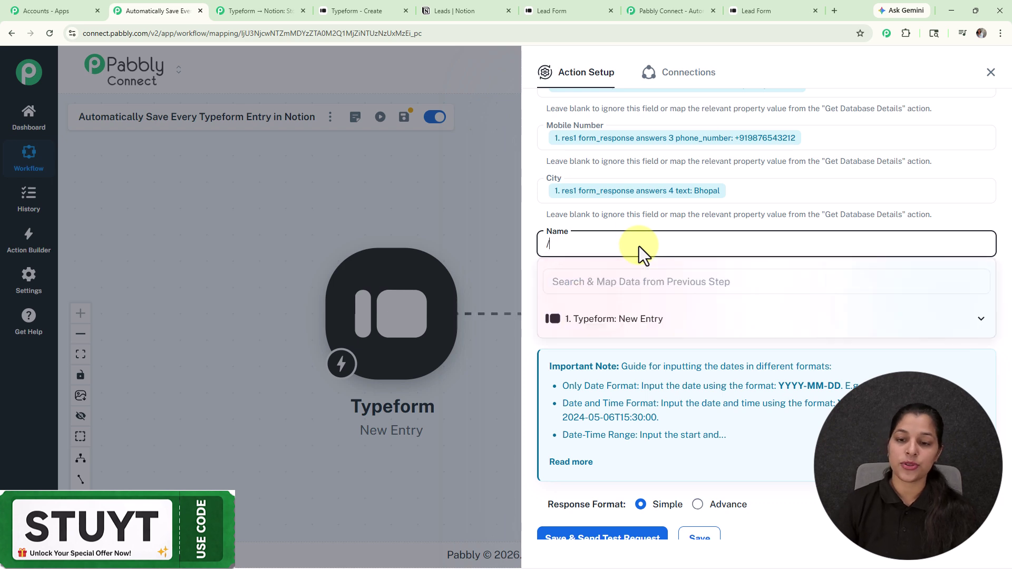
pyautogui.click(618, 319)
pyautogui.scroll(-8, 678, 400)
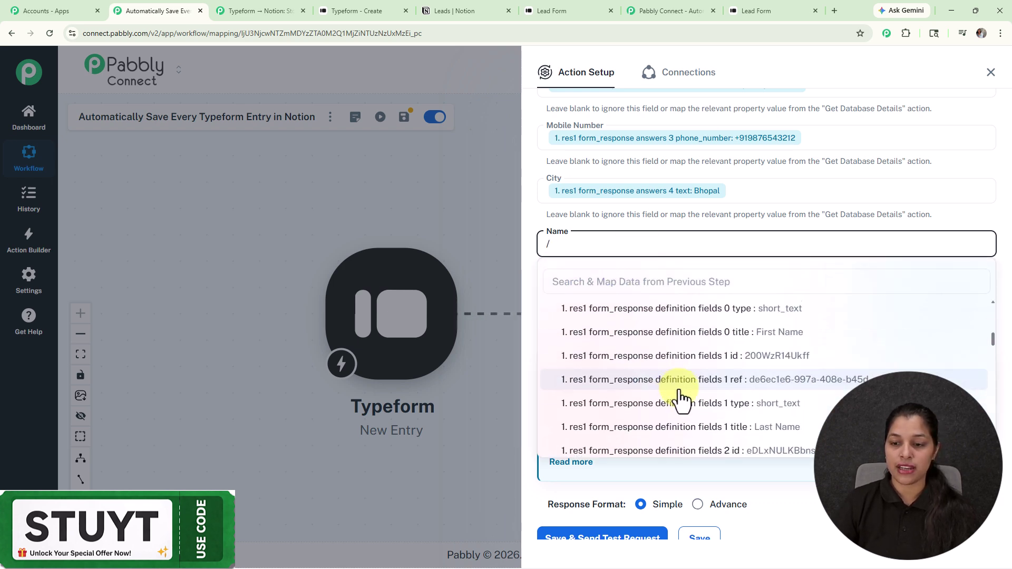
pyautogui.scroll(-8, 680, 401)
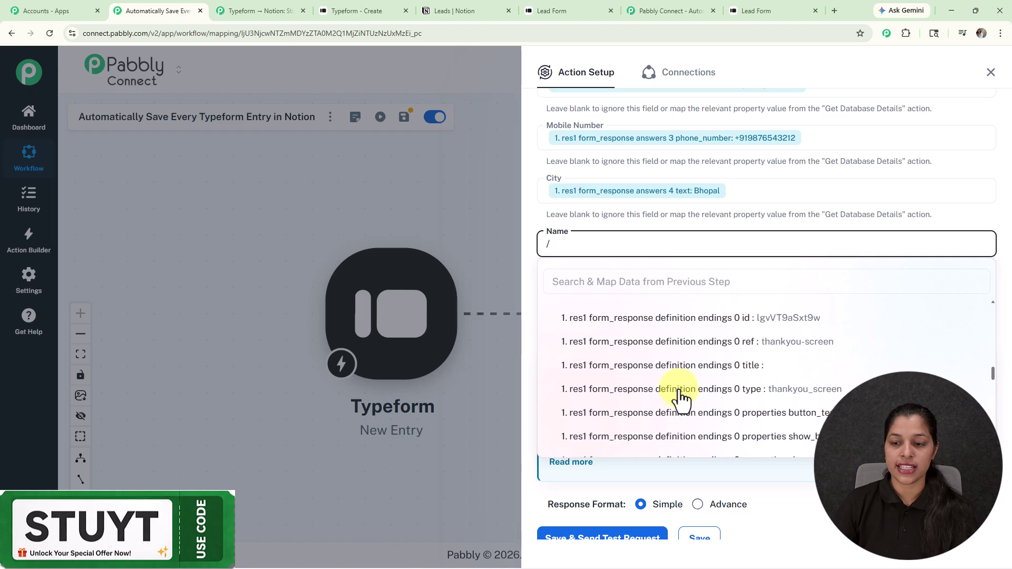
pyautogui.click(680, 401)
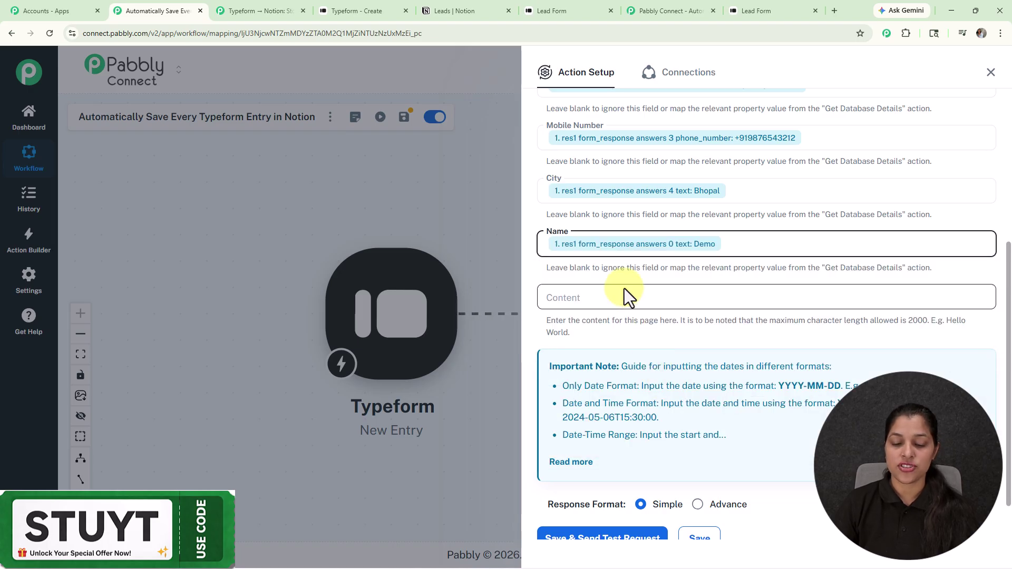
# Append the Typeform last-name value, "answers 1 text", to the Name field after the first name
pyautogui.write('/')
pyautogui.click(653, 319)
pyautogui.scroll(-10, 664, 406)
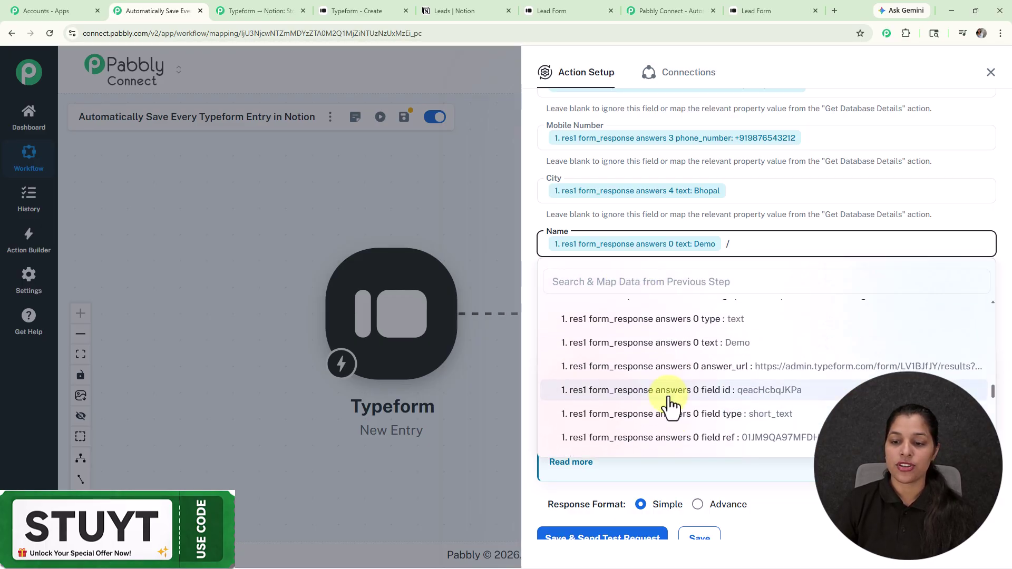
pyautogui.scroll(-3, 667, 402)
pyautogui.click(672, 384)
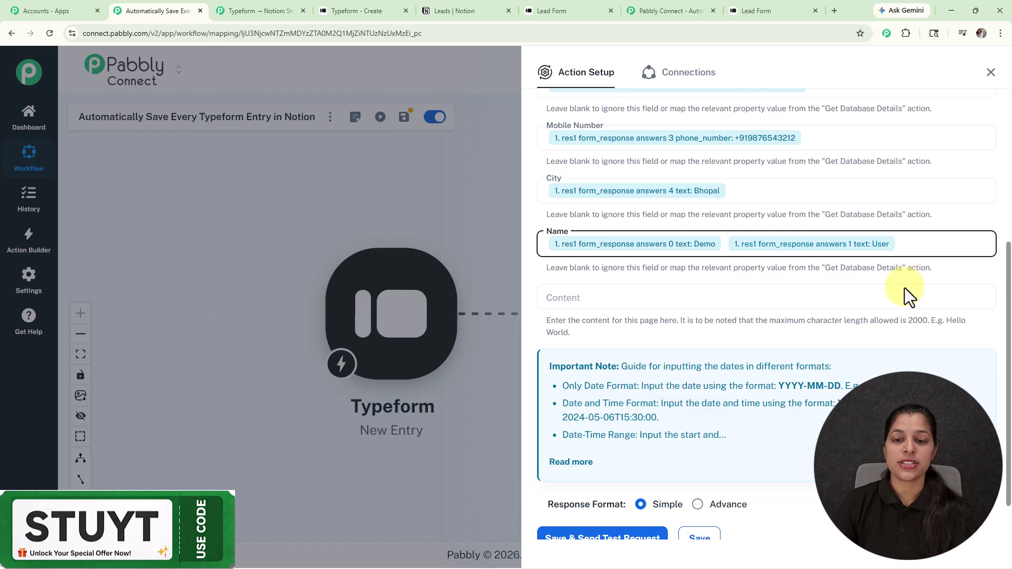
# Review the mapped fields, save the Notion action with a test request, and view the received response
pyautogui.scroll(3, 786, 239)
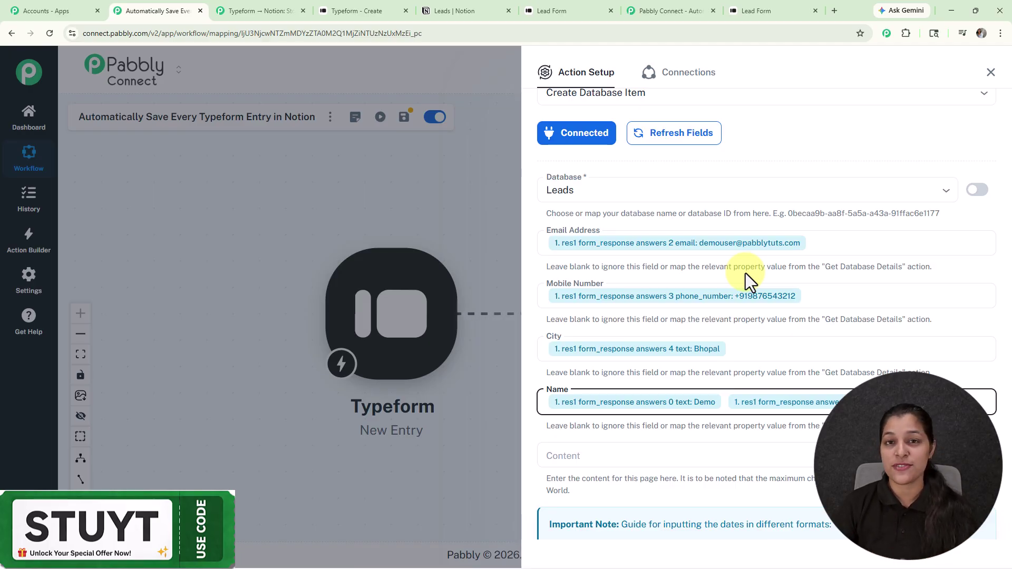
pyautogui.scroll(-4, 745, 273)
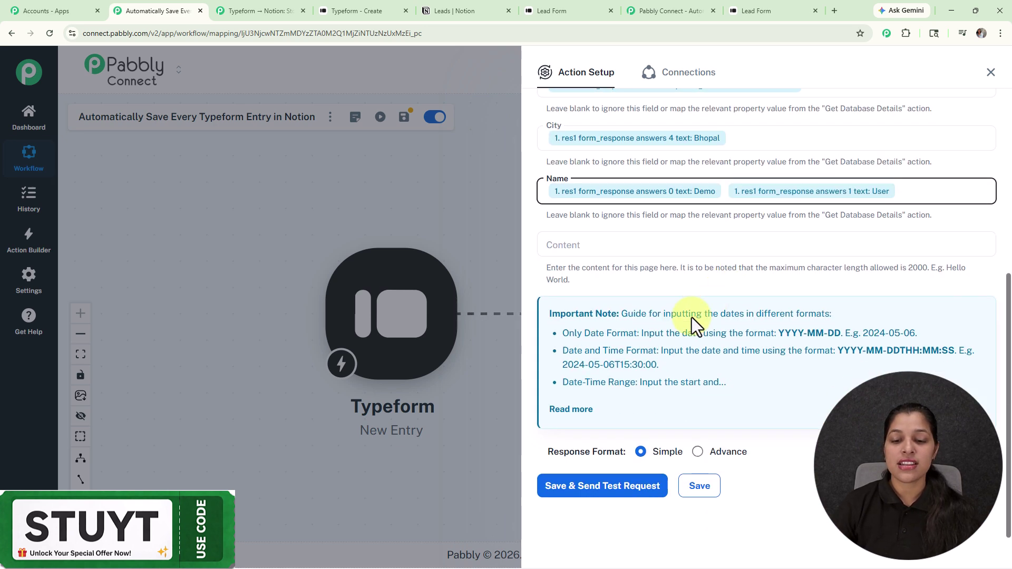
pyautogui.click(598, 490)
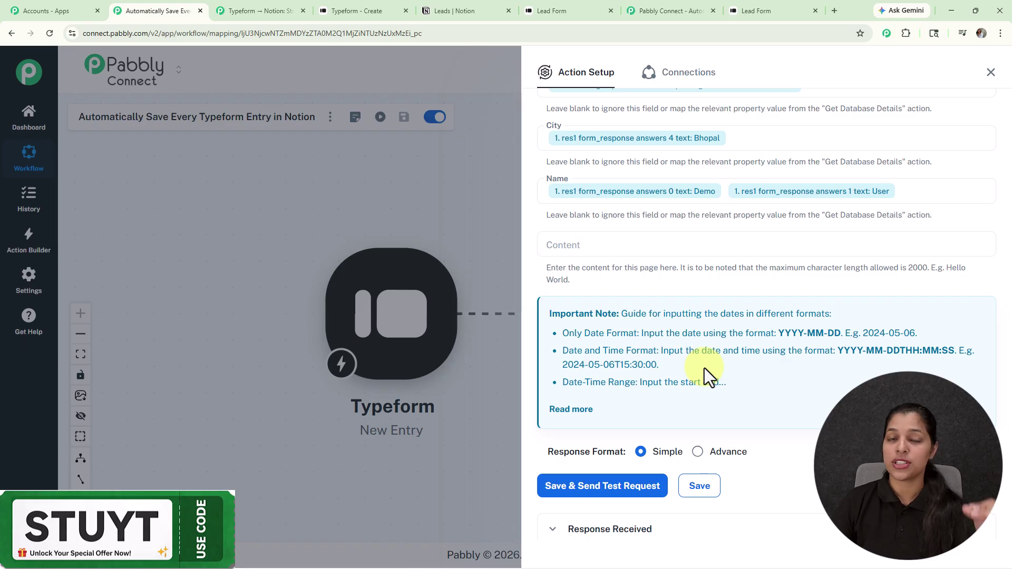
pyautogui.scroll(-7, 704, 368)
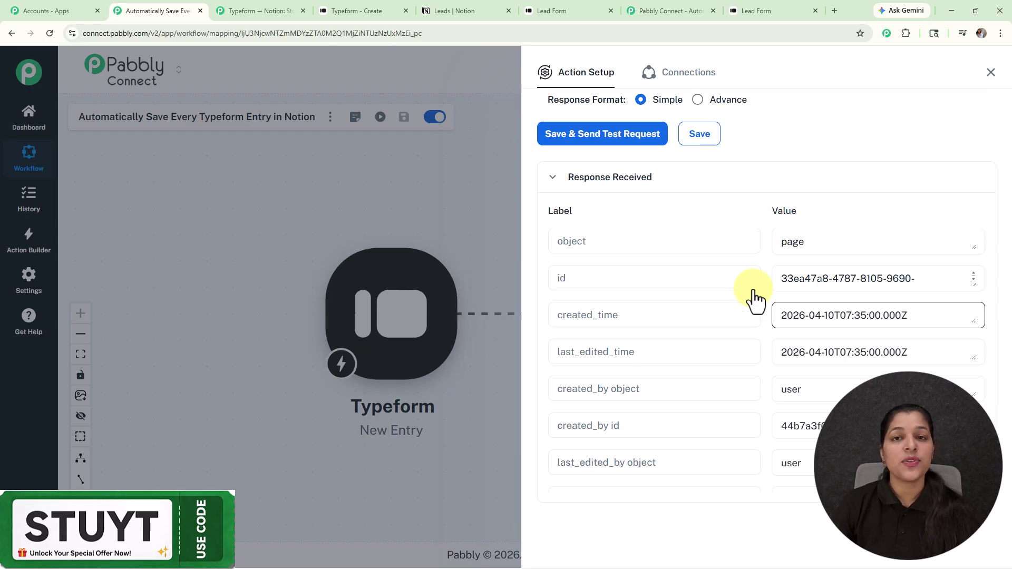
# Check the Leads table in Notion for the test entry, and return to Pabbly Connect to close the action setup
pyautogui.click(455, 9)
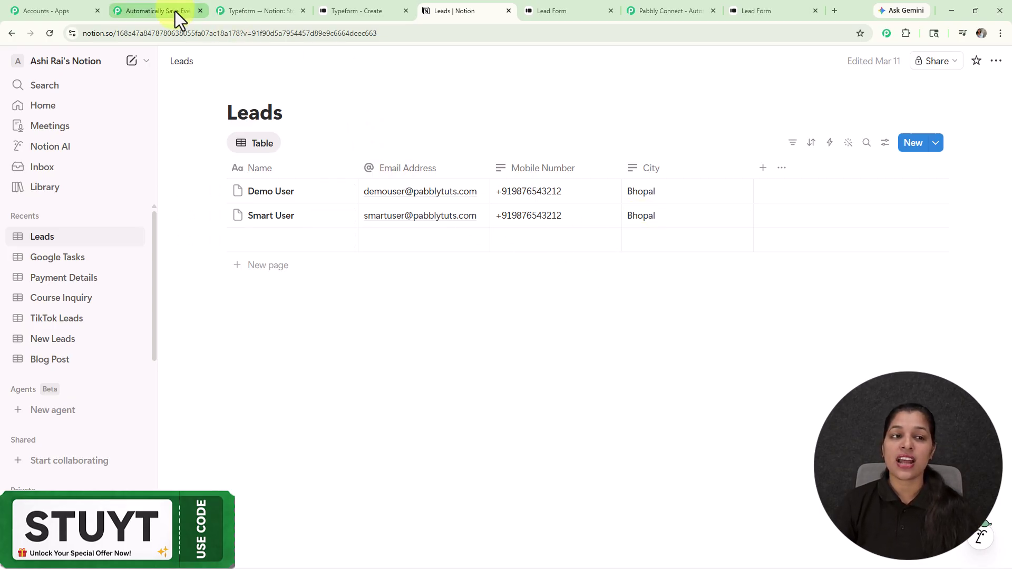
pyautogui.click(157, 11)
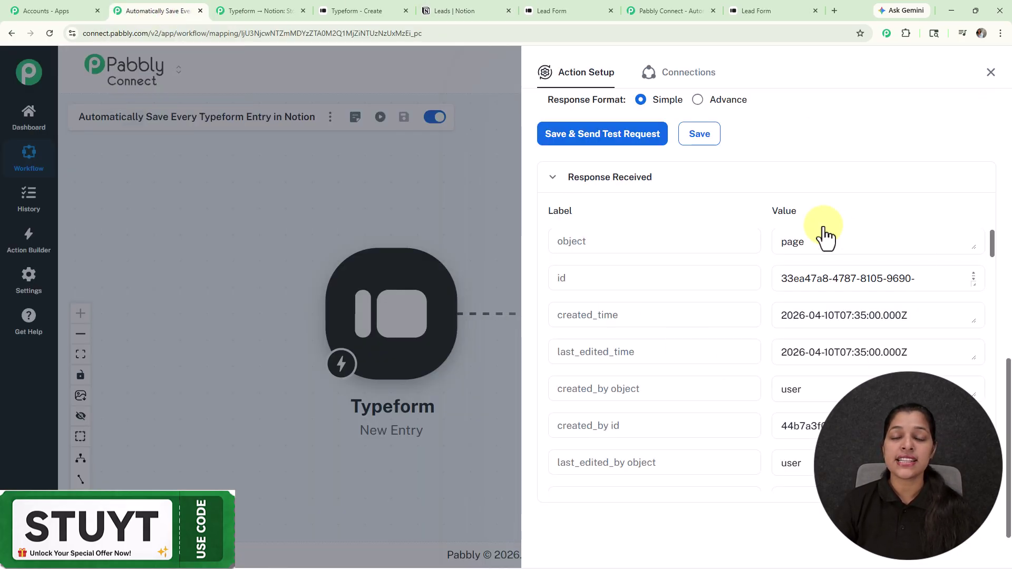
pyautogui.click(991, 74)
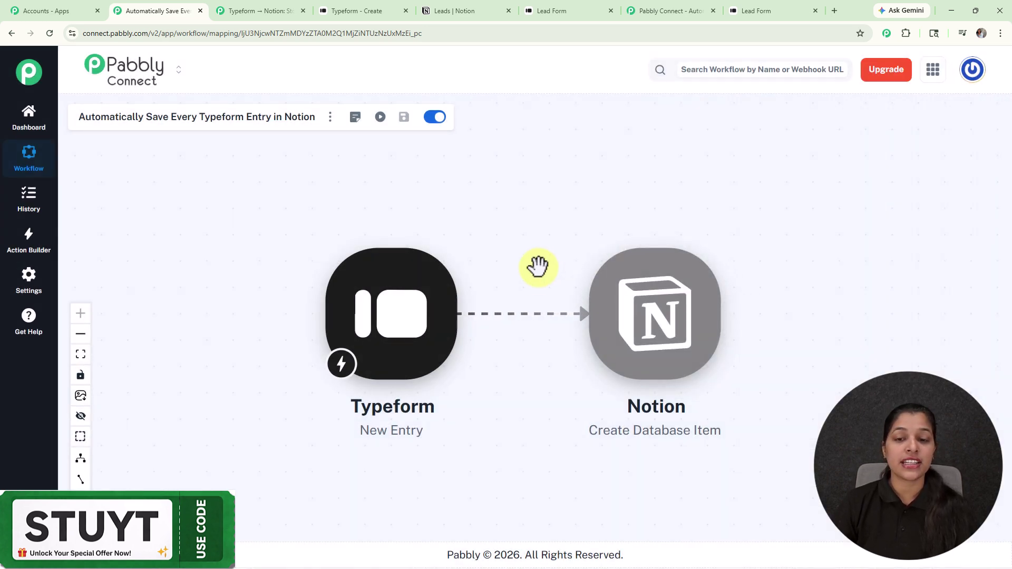